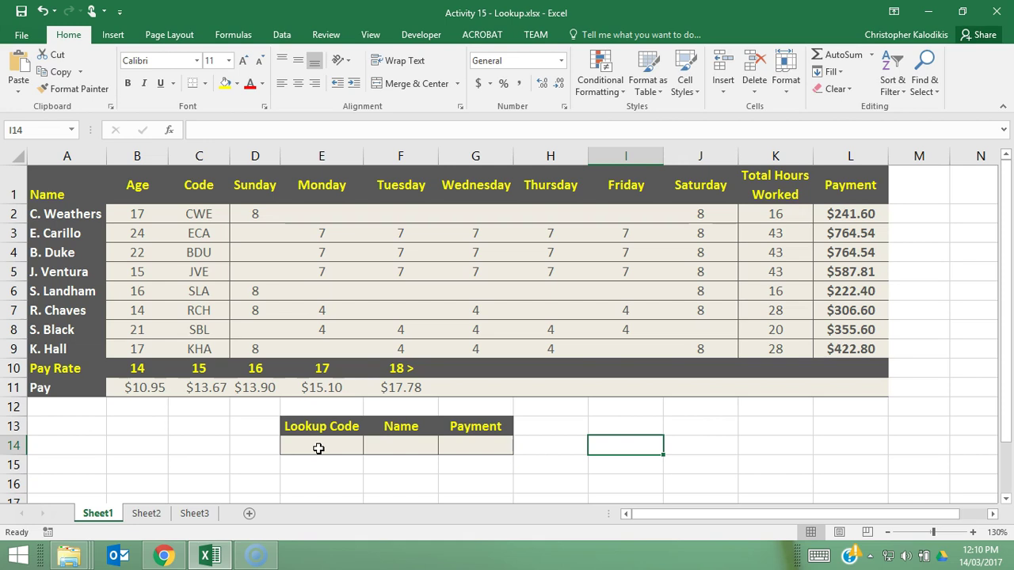
left_click(318, 448)
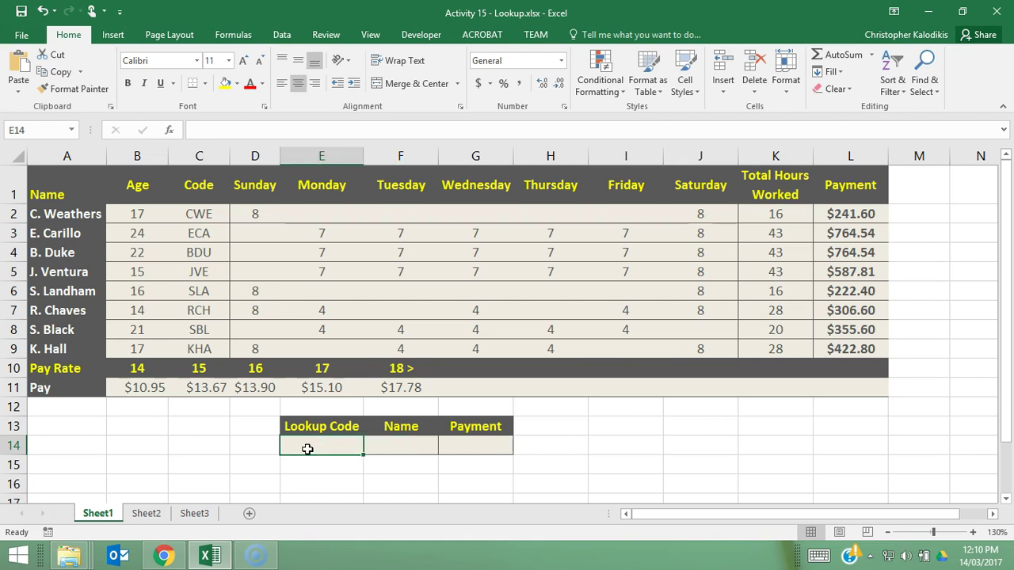
left_click_drag(197, 207, 199, 351)
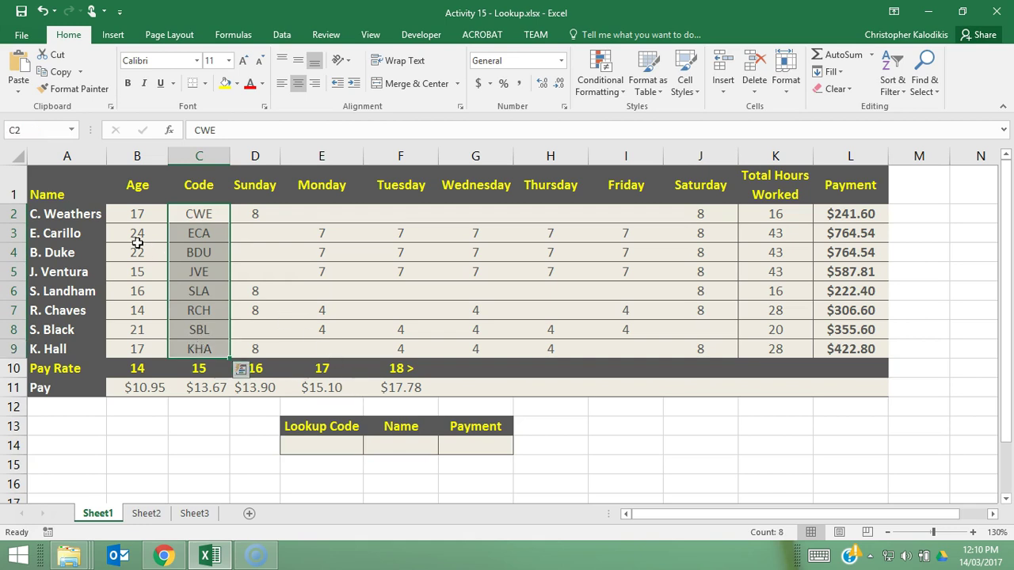
left_click(68, 253)
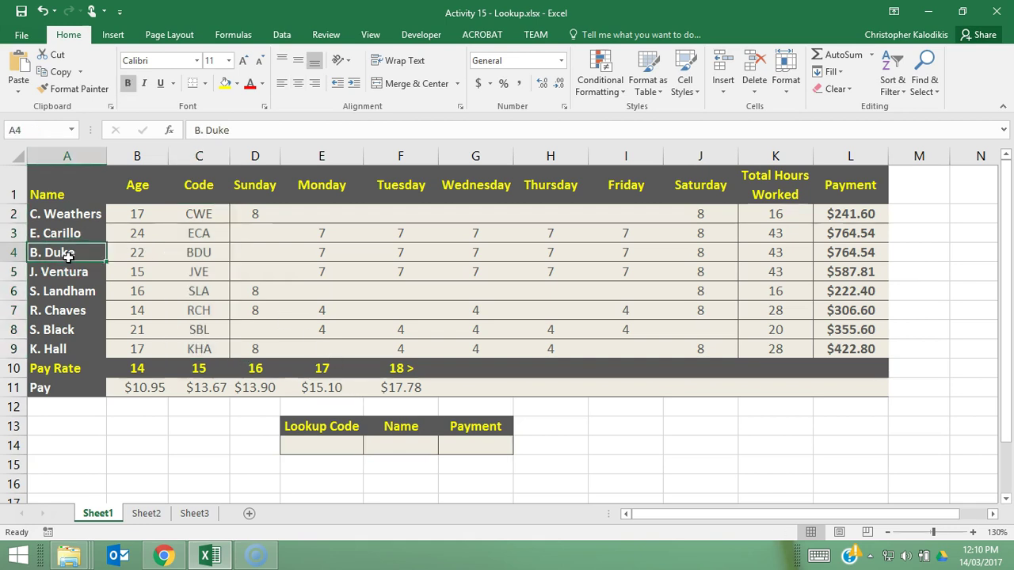
left_click(847, 252)
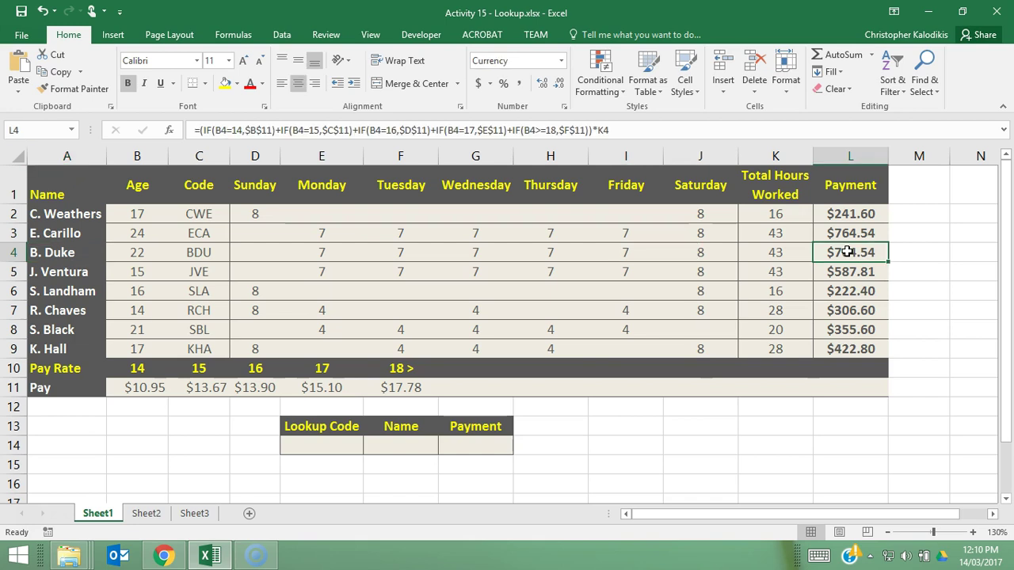
- Enter =LOOKUP(E14,C2:C9,A2:A9) in F14 to return the name matching the lookup code
left_click(368, 441)
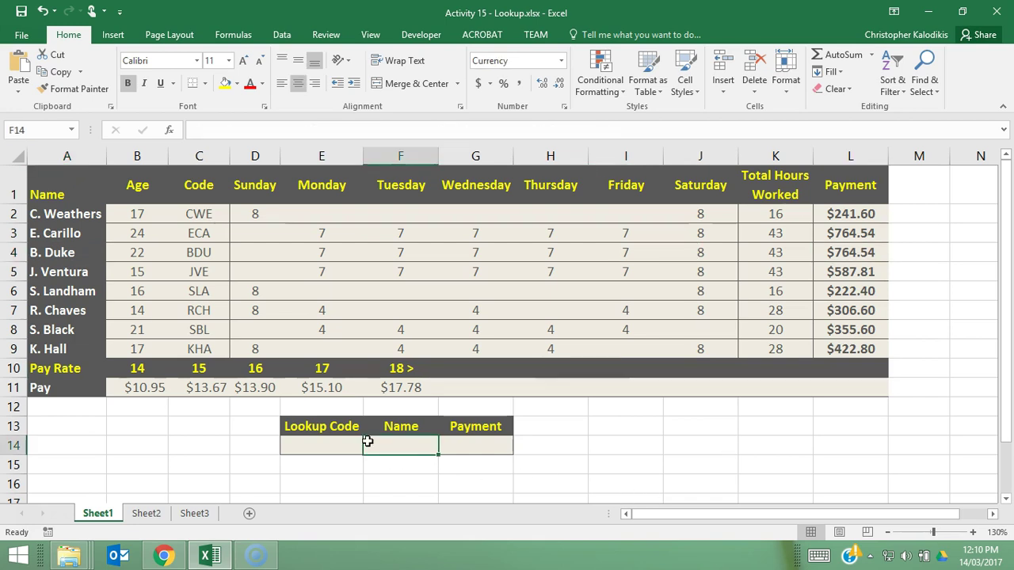
type("=l")
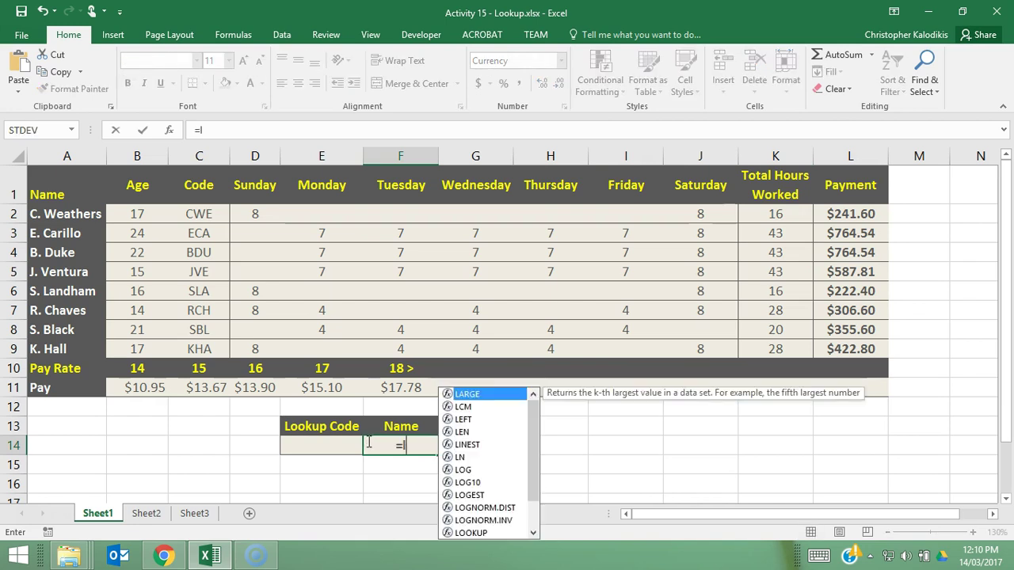
type("ookup")
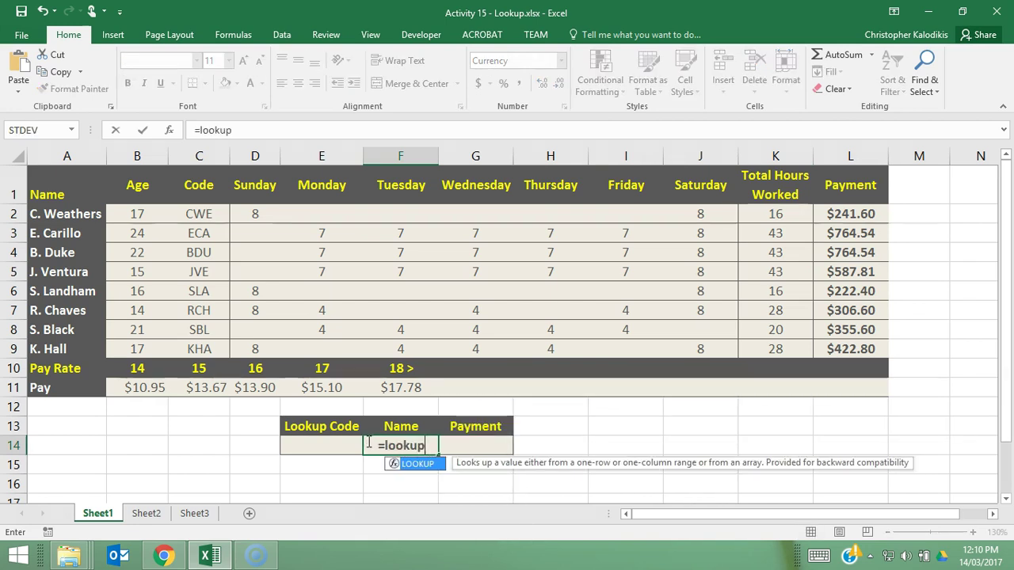
type("(")
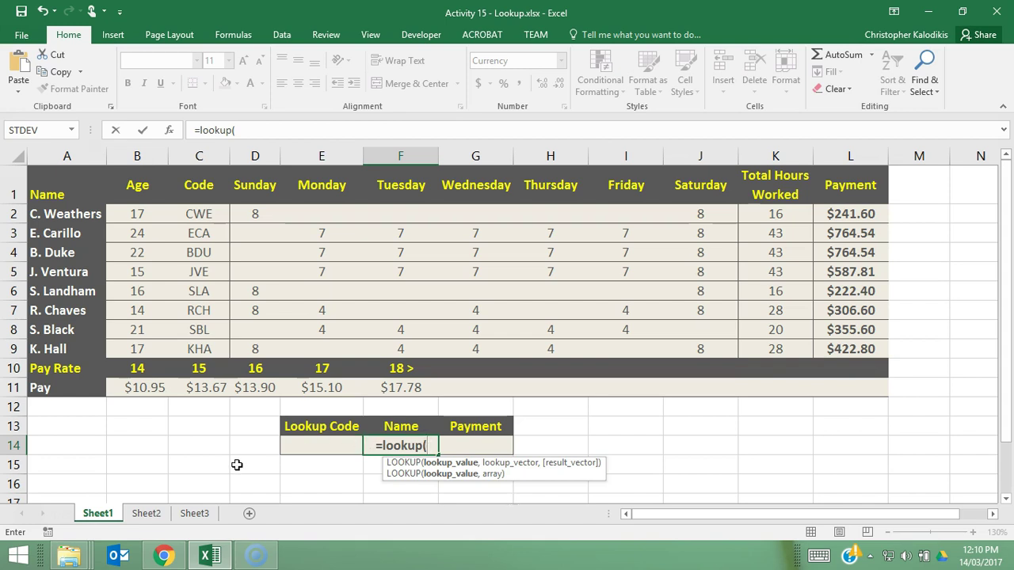
left_click(314, 449)
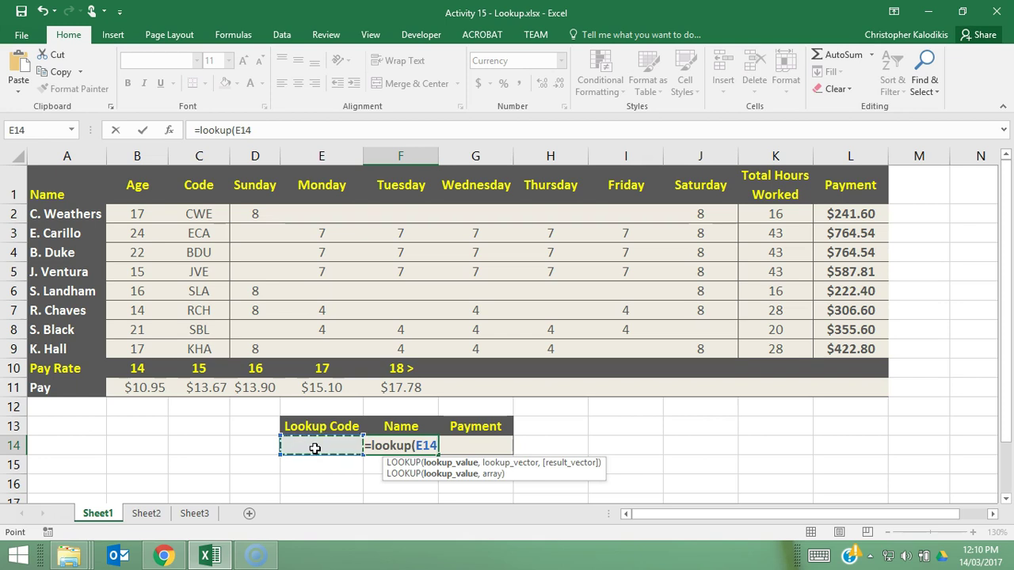
type(",")
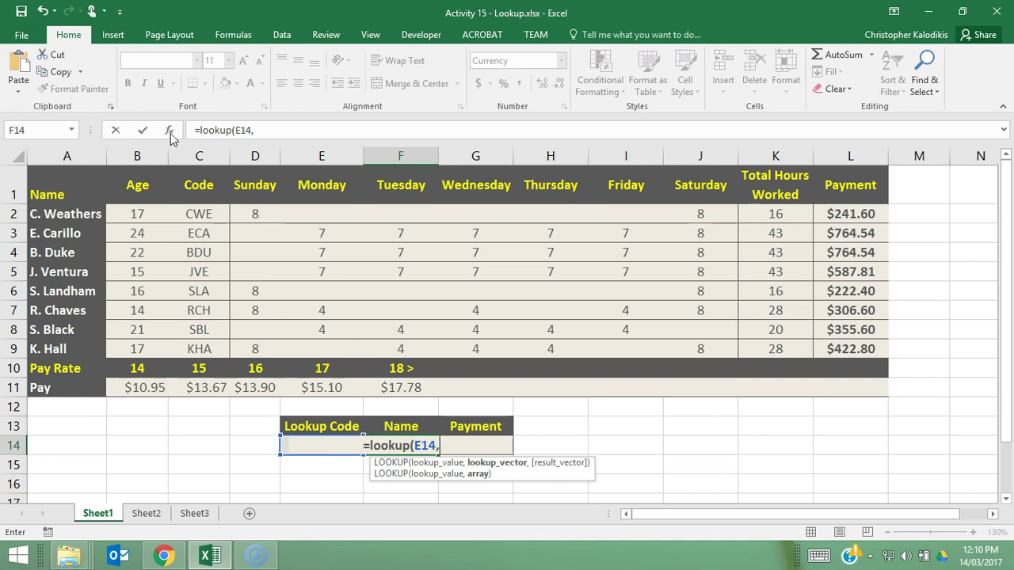
left_click_drag(200, 215, 198, 350)
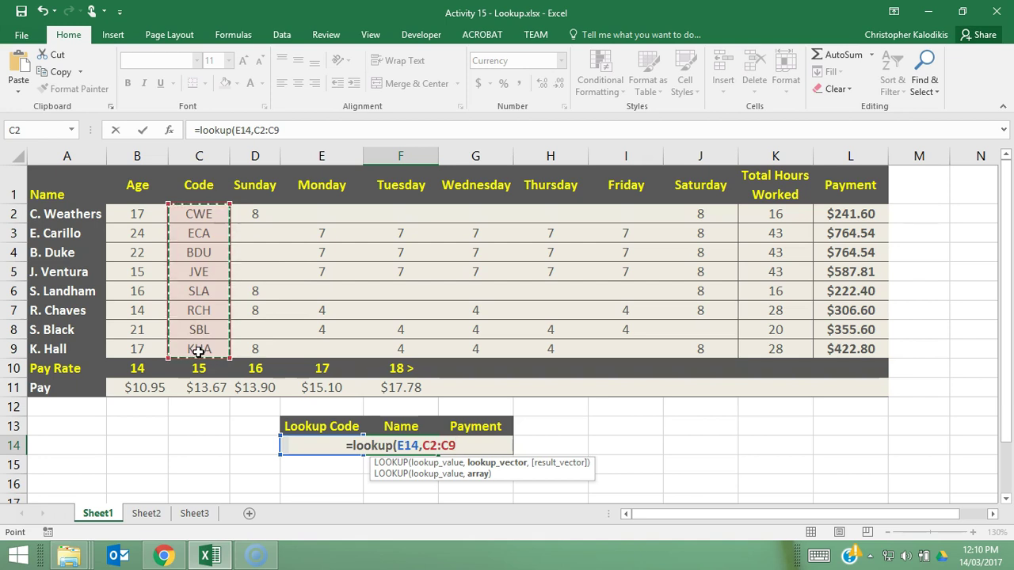
type(",")
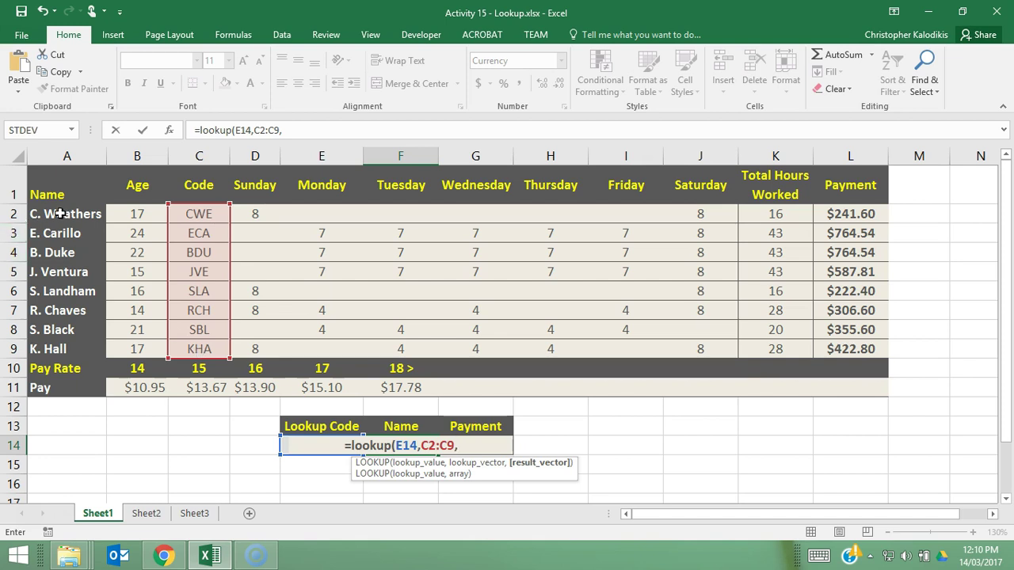
left_click_drag(60, 214, 69, 347)
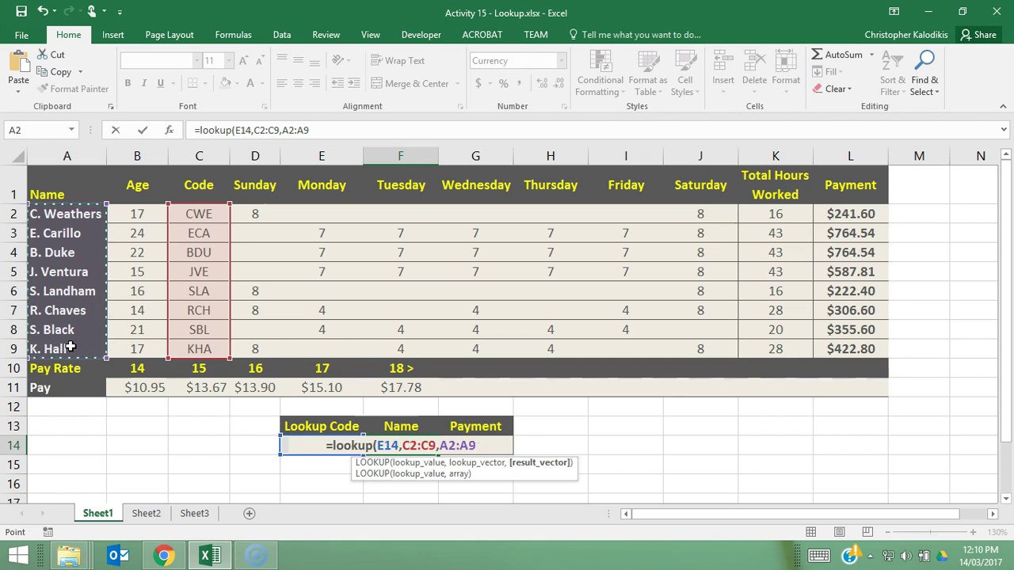
key("Return")
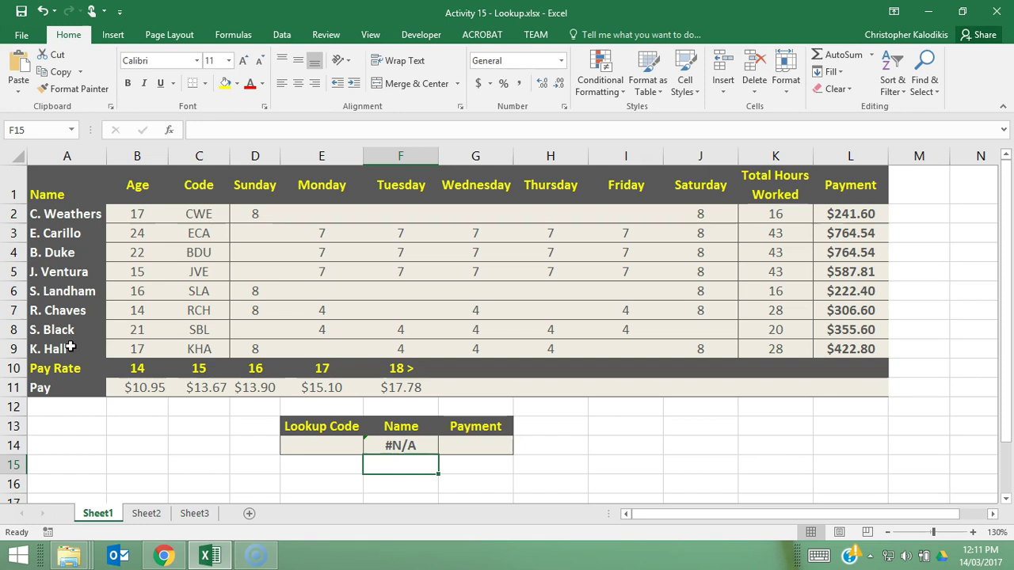
- Enter CWE as the lookup code in E14 to test the name lookup
left_click(321, 449)
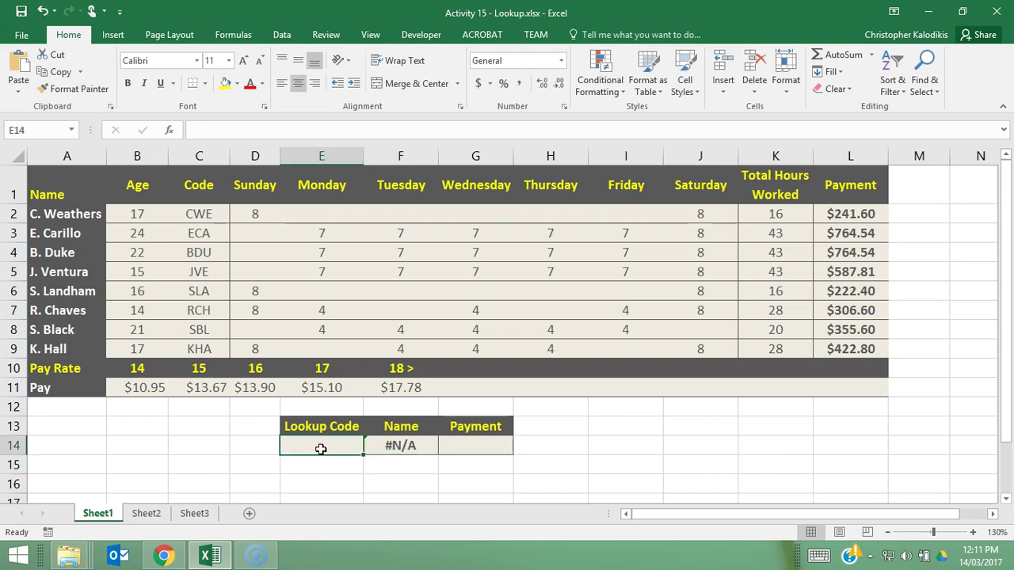
type("CWE")
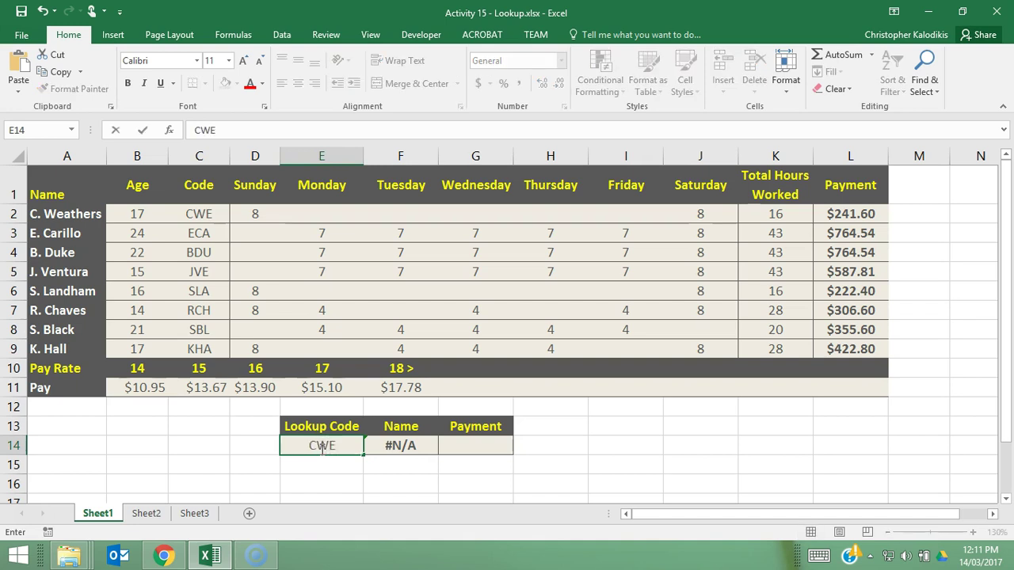
key("Return")
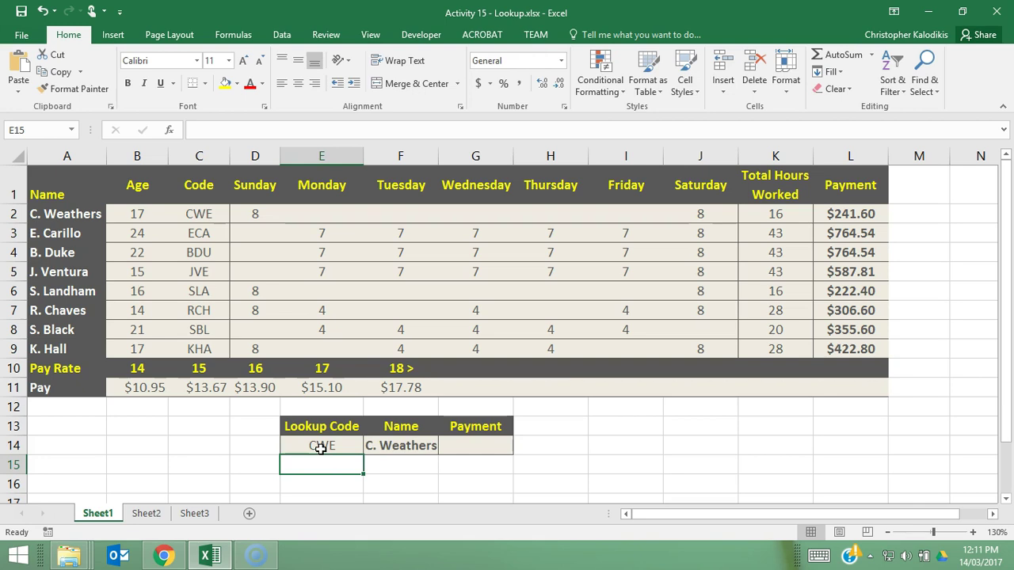
- Enter =LOOKUP(E14,C2:C9,L2:L9) in G14 to return the payment matching the lookup code
left_click(448, 445)
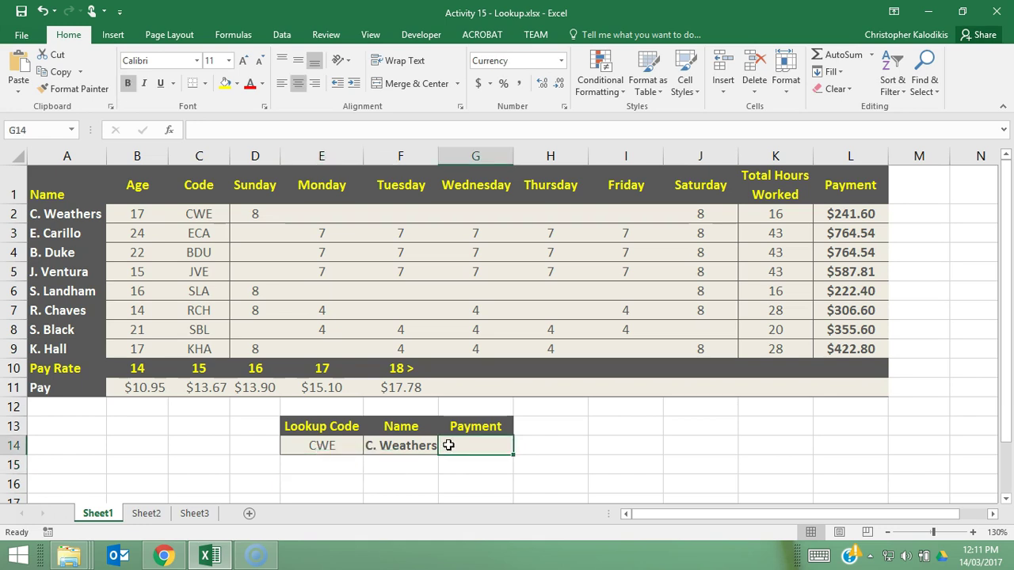
type("=look")
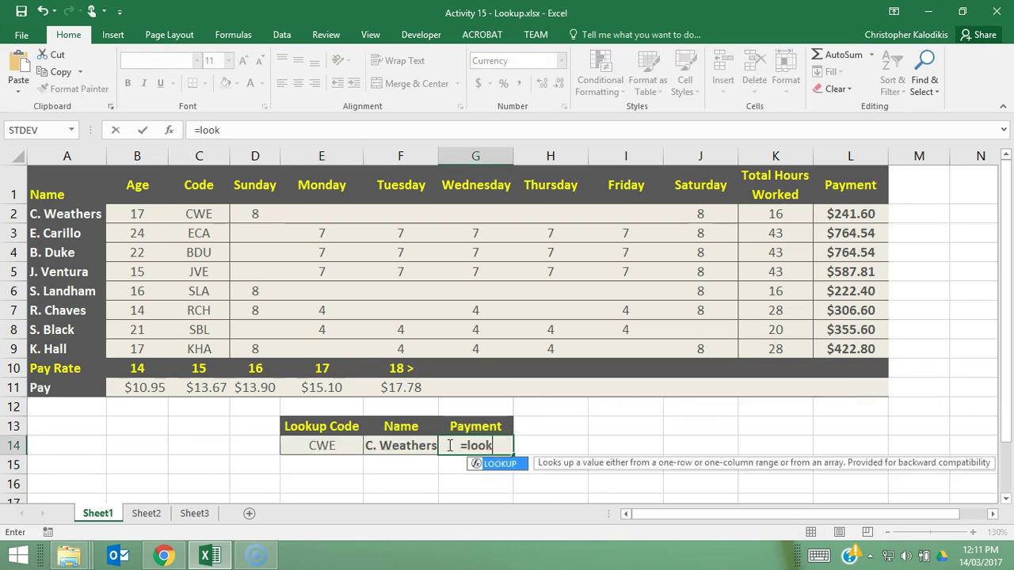
type("up(")
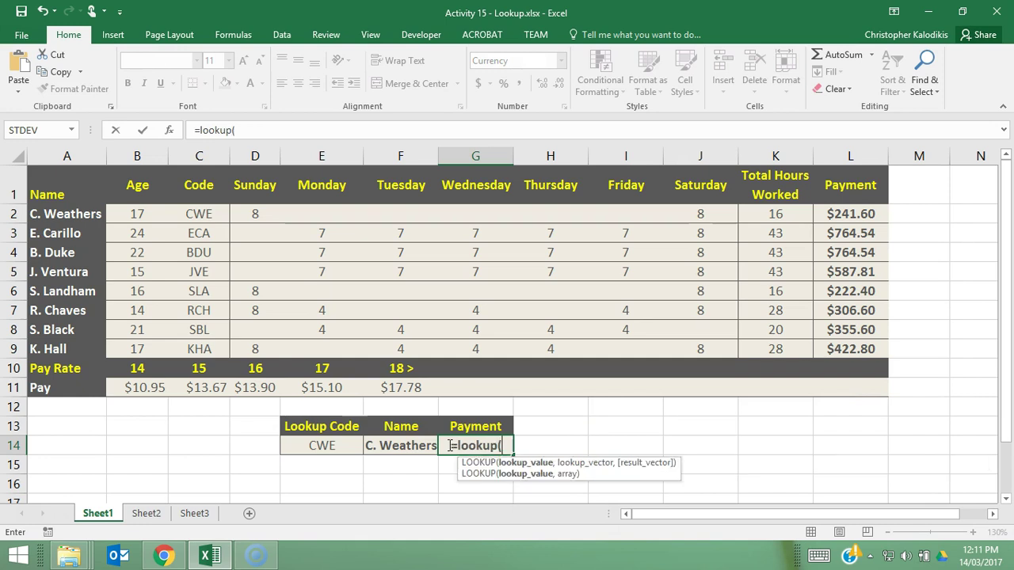
left_click(311, 445)
type(",")
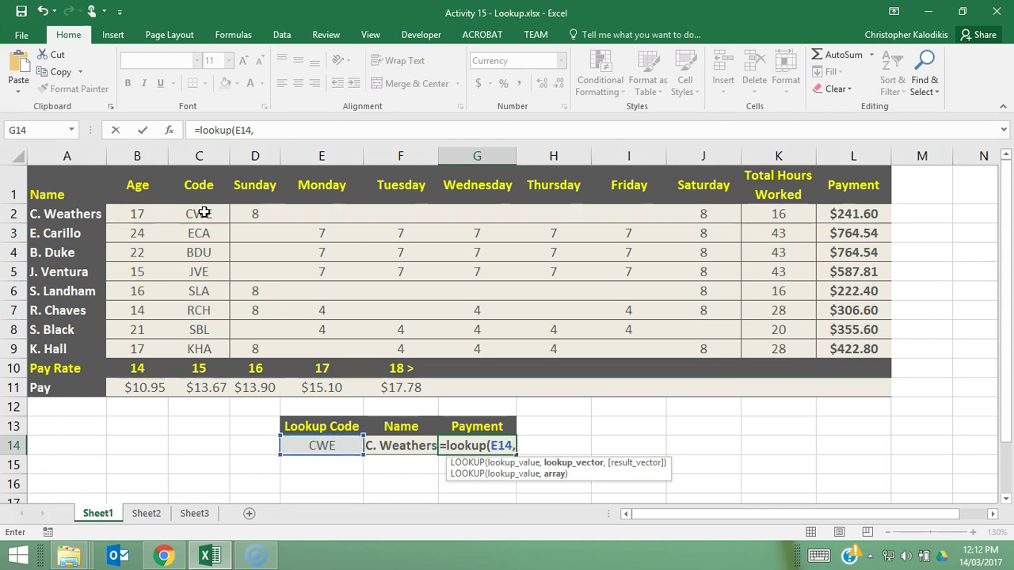
left_click_drag(201, 213, 217, 345)
type(",")
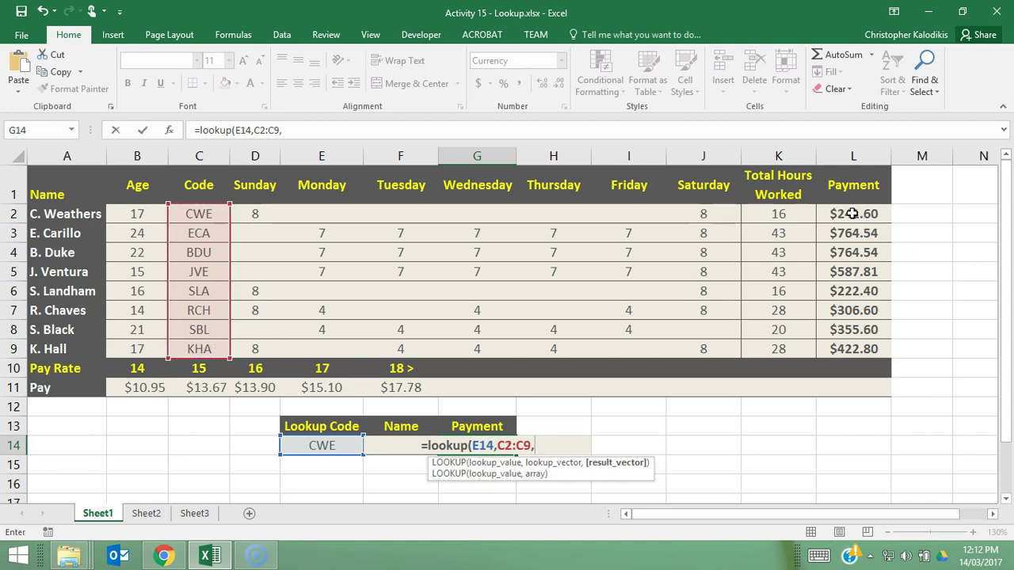
left_click_drag(854, 214, 868, 350)
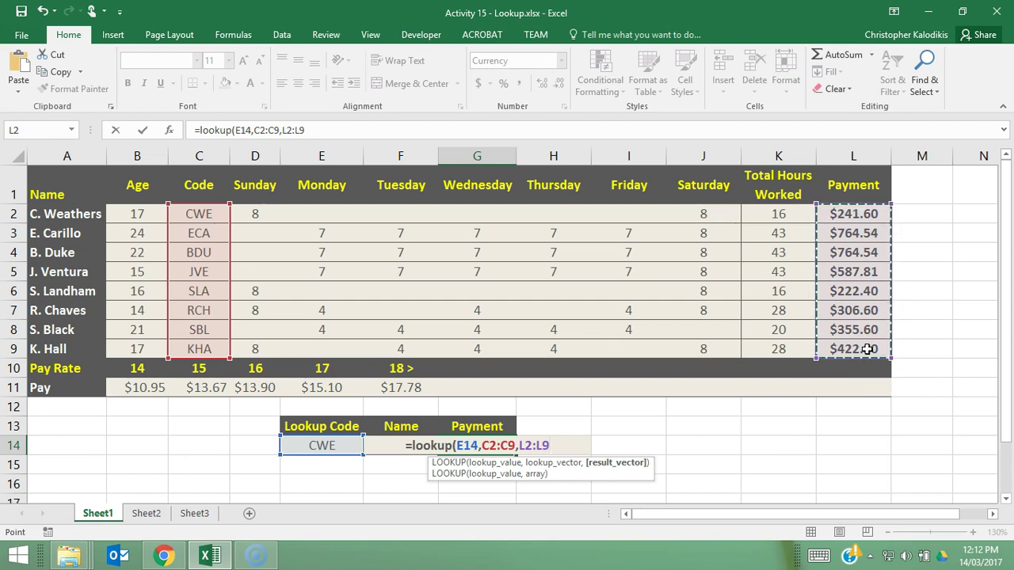
key("Return")
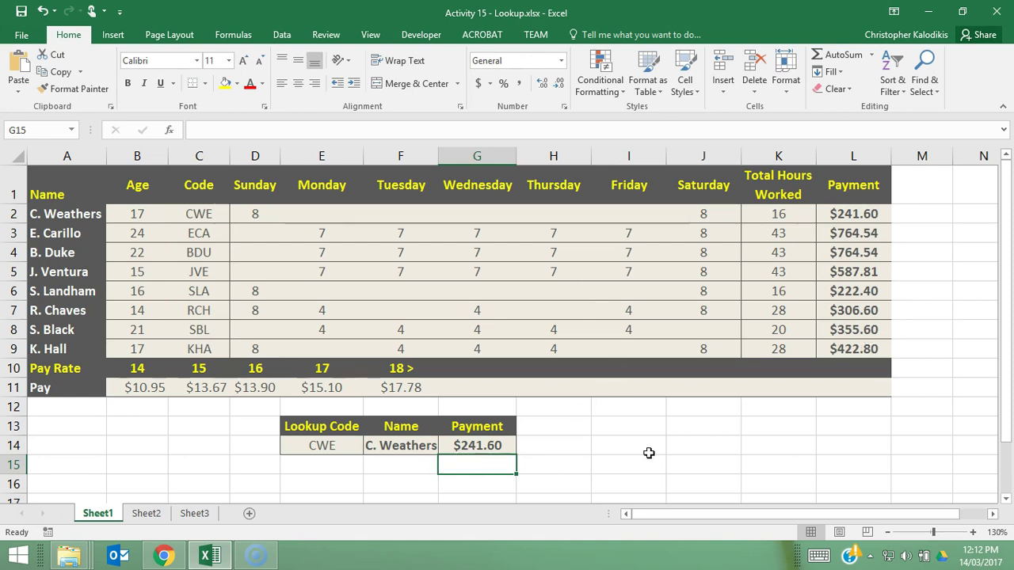
- Change the lookup code in E14 to BDU to test both lookup formulas
left_click(864, 217)
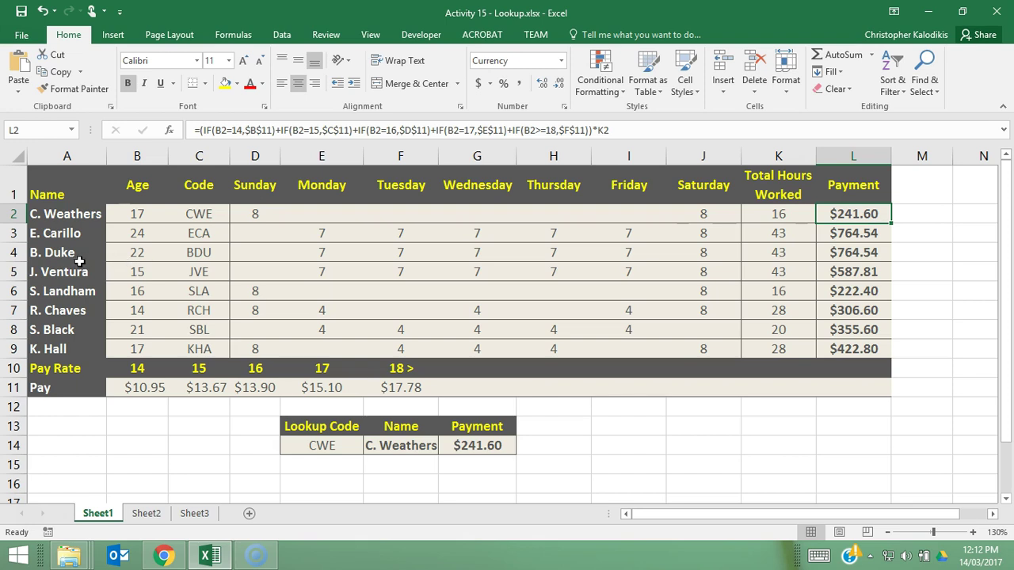
left_click(342, 443)
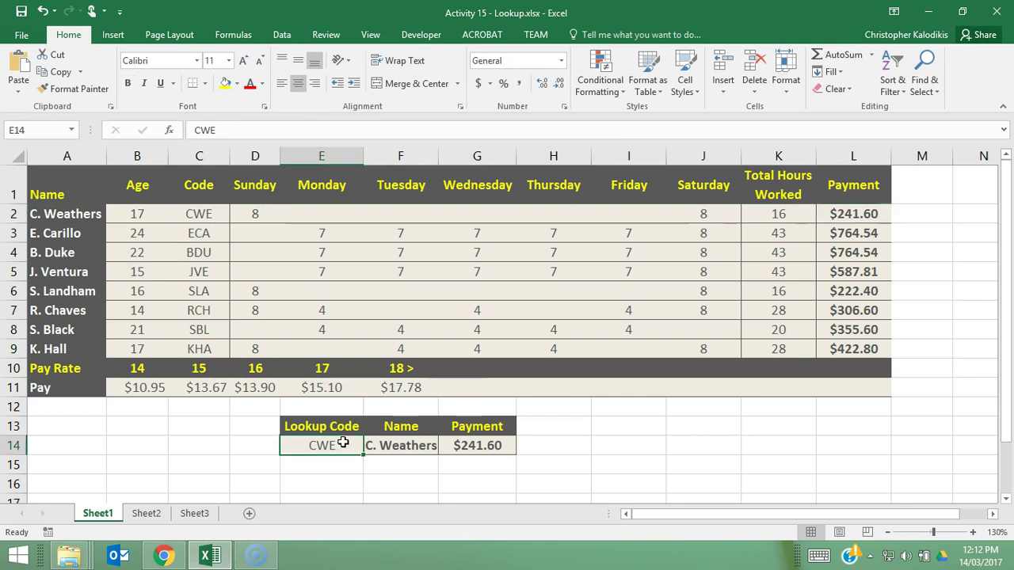
type("BDU")
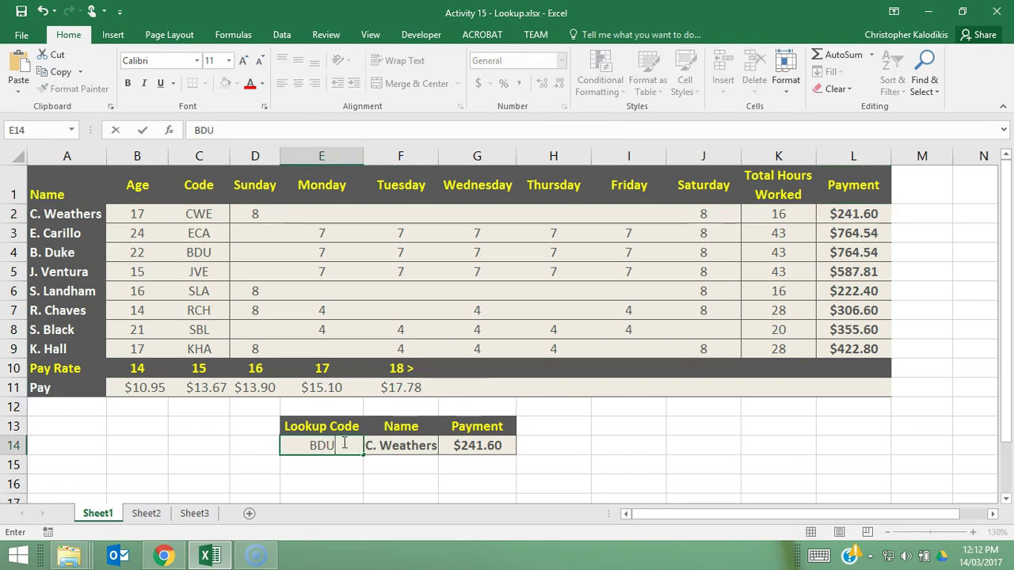
key("Return")
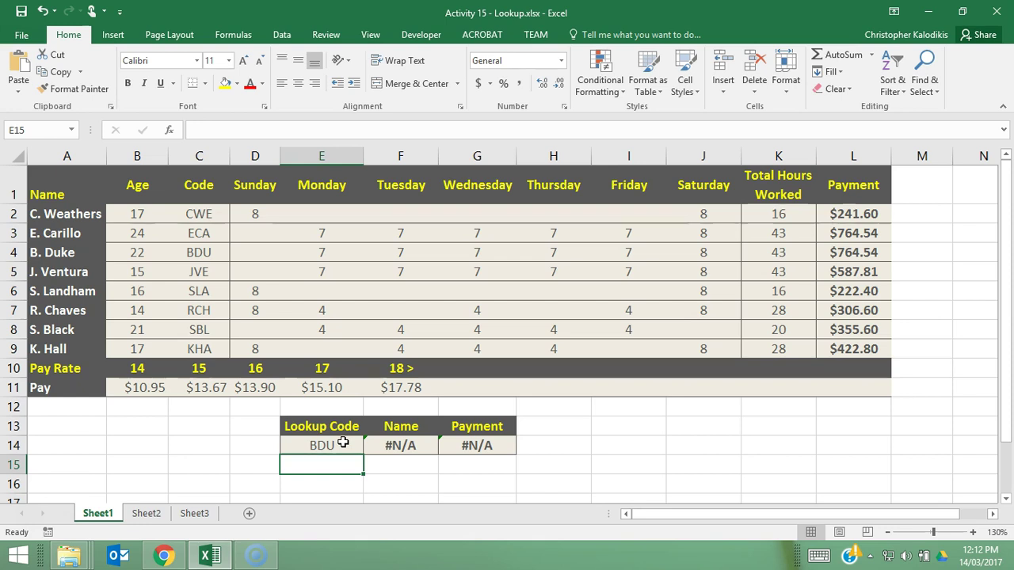
- Sort the employee table in rows 1 to 9 by the Code column's values from A to Z, keeping the header row
left_click_drag(13, 348, 16, 194)
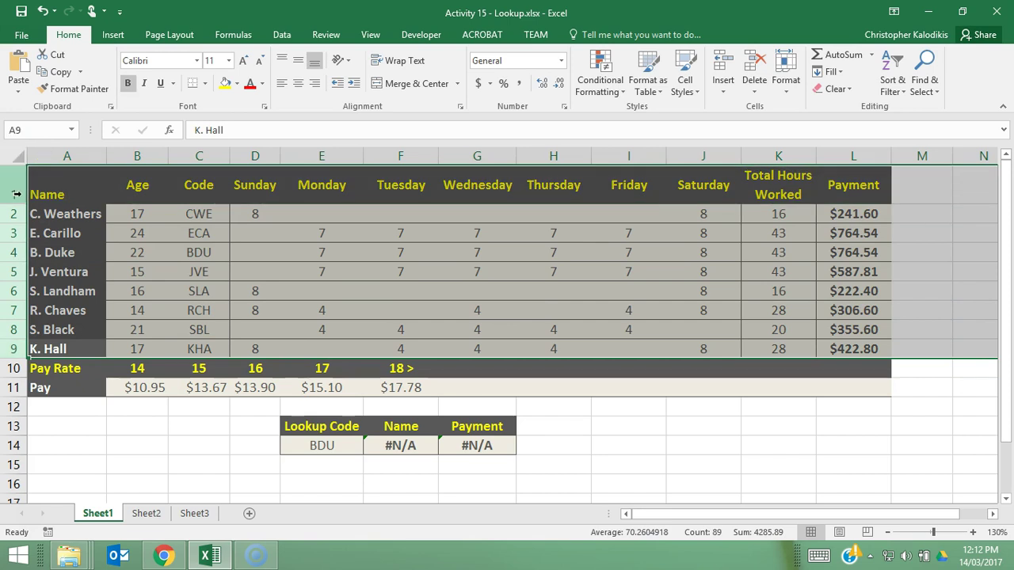
left_click(892, 88)
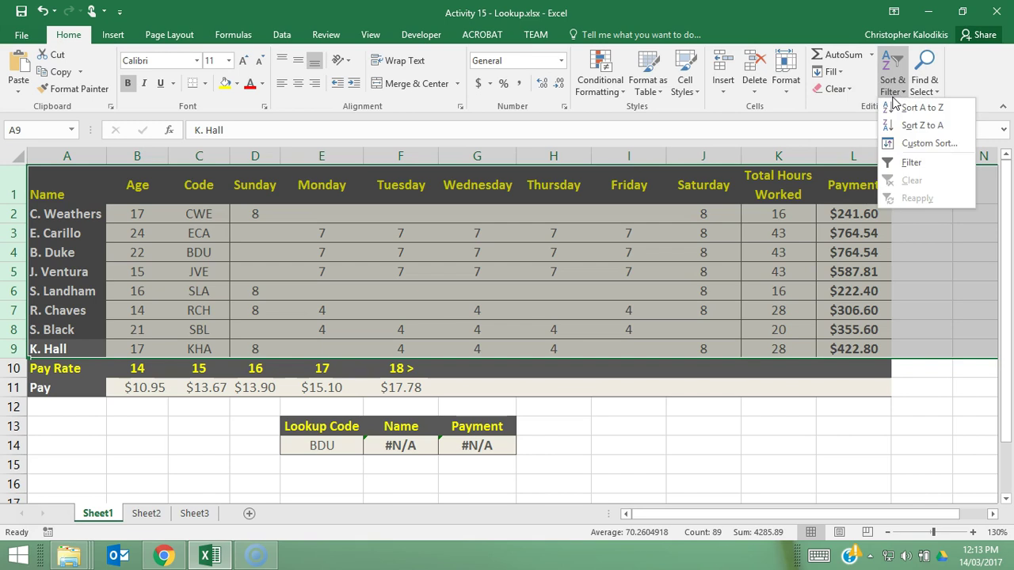
left_click(907, 141)
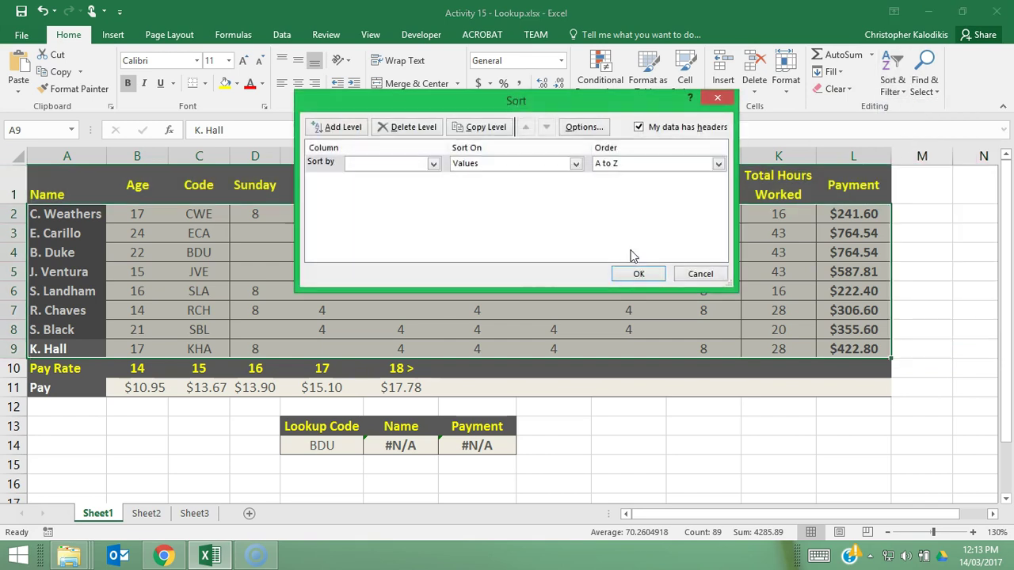
left_click(434, 164)
left_click(421, 203)
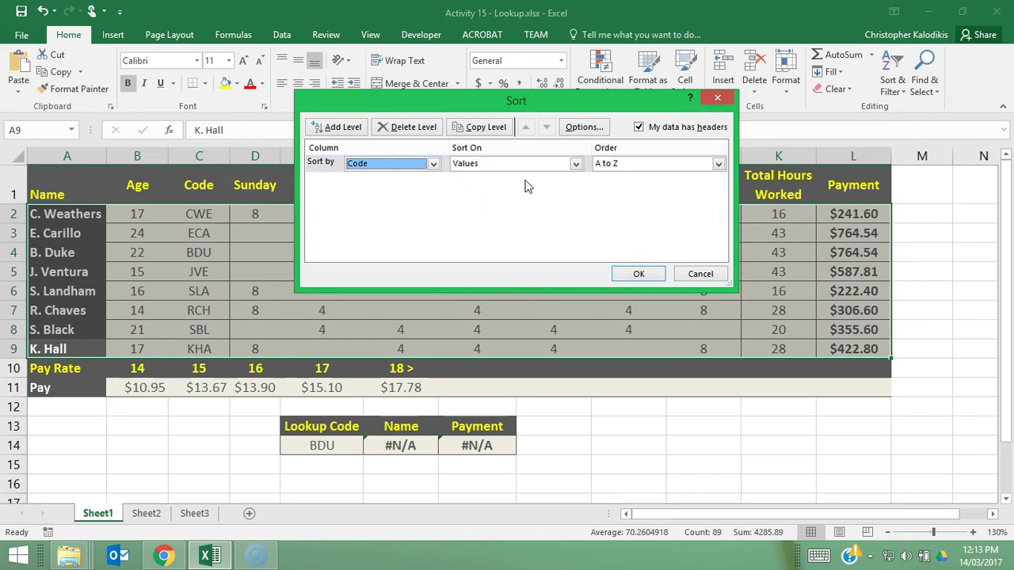
left_click(638, 274)
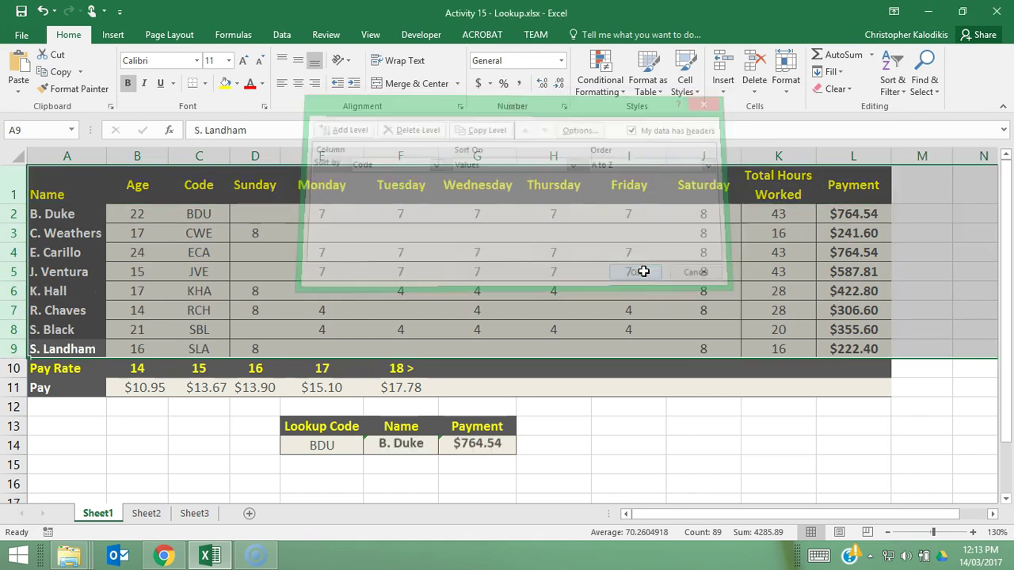